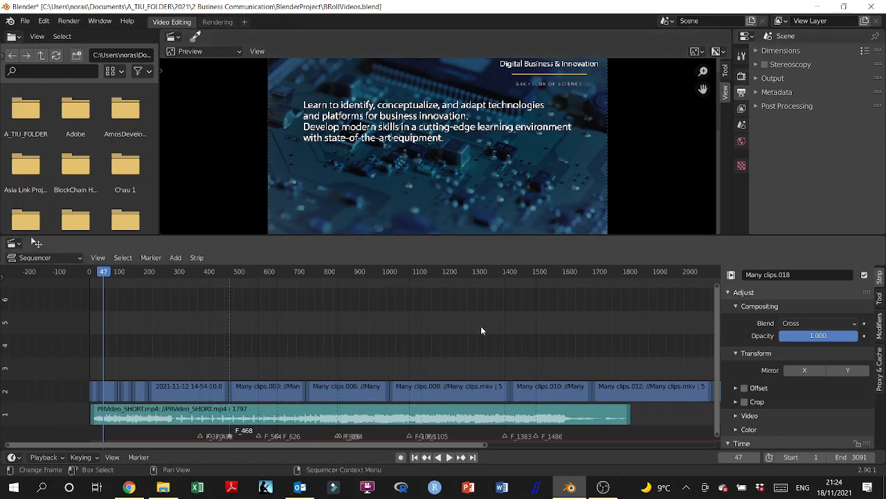
# Step: Move the playhead to frame 0 and select all video and audio strips in the sequencer
pyautogui.scroll(-5, 404, 329)
pyautogui.scroll(-4, 404, 330)
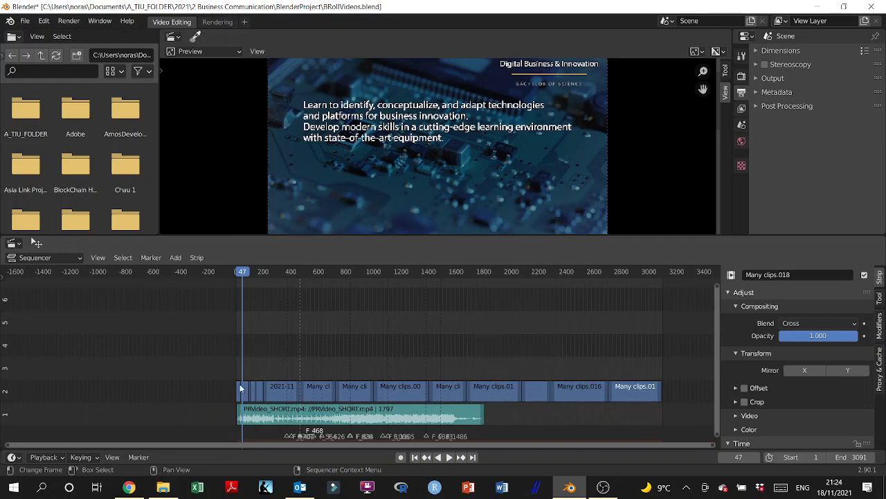
pyautogui.click(235, 272)
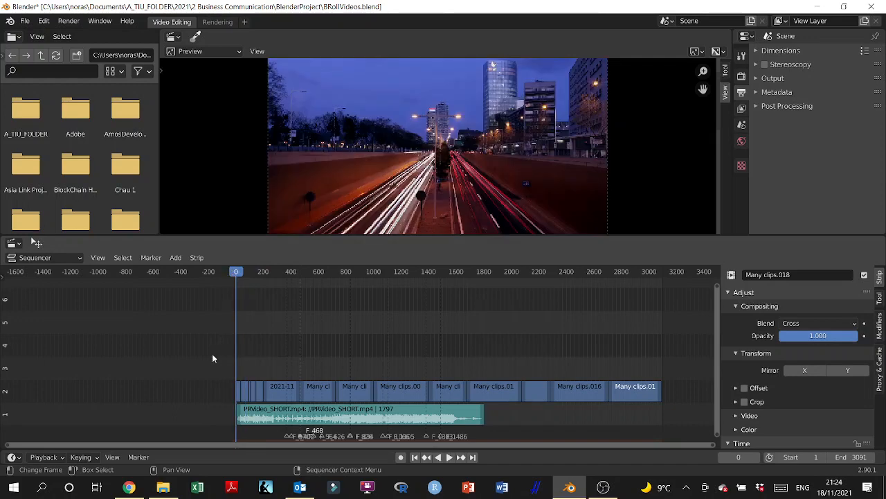
pyautogui.moveTo(213, 358); pyautogui.dragTo(679, 413)
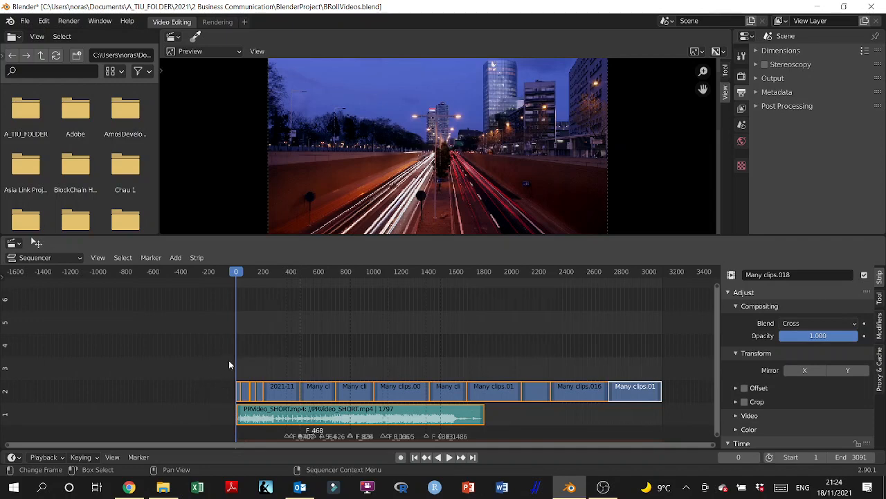
pyautogui.moveTo(194, 349); pyautogui.dragTo(704, 430)
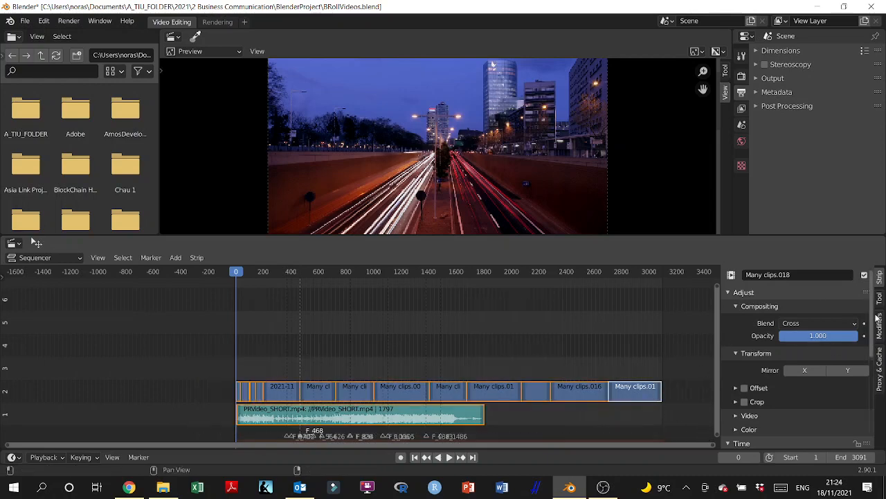
# Step: Enable Strip Proxy & Timecode for the active strip and rebuild the proxy and timecode indices of the selected strips
pyautogui.click(880, 366)
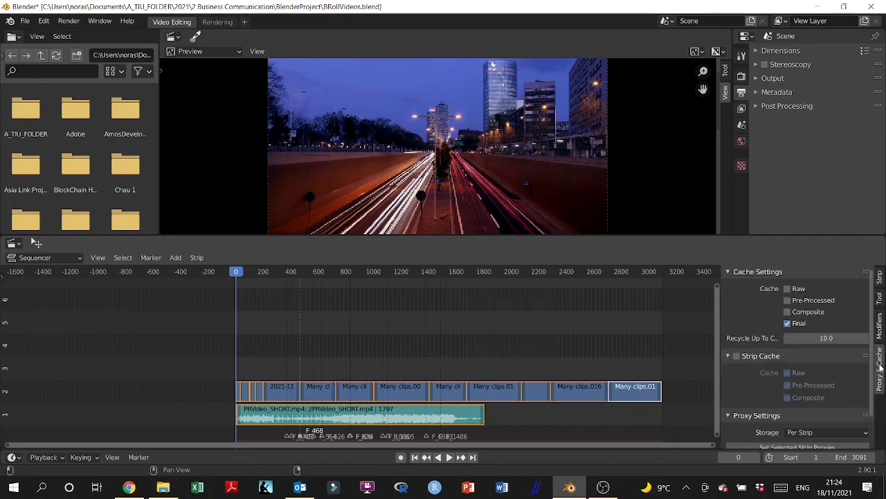
pyautogui.scroll(-2, 781, 397)
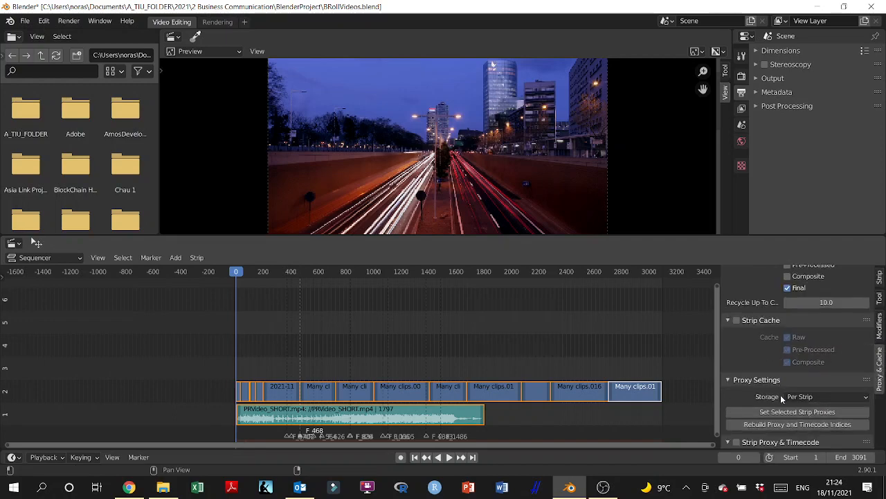
pyautogui.click(737, 442)
pyautogui.scroll(-5, 737, 436)
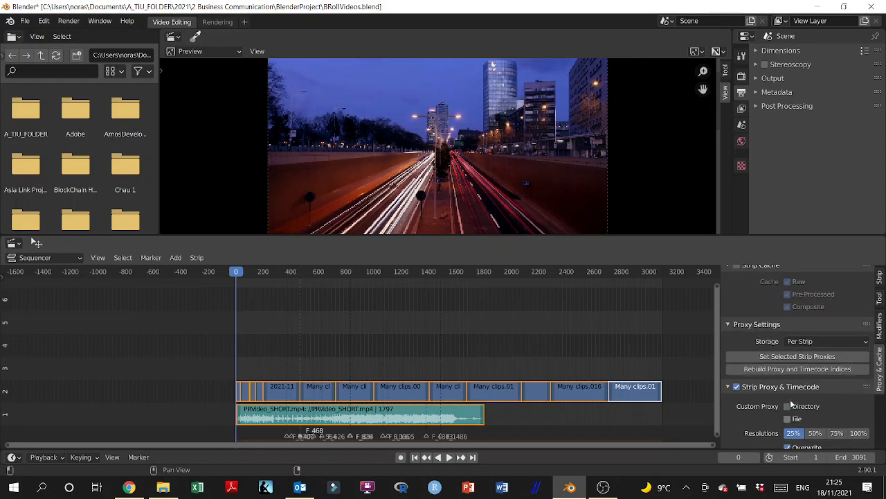
pyautogui.scroll(3, 786, 399)
pyautogui.click(782, 390)
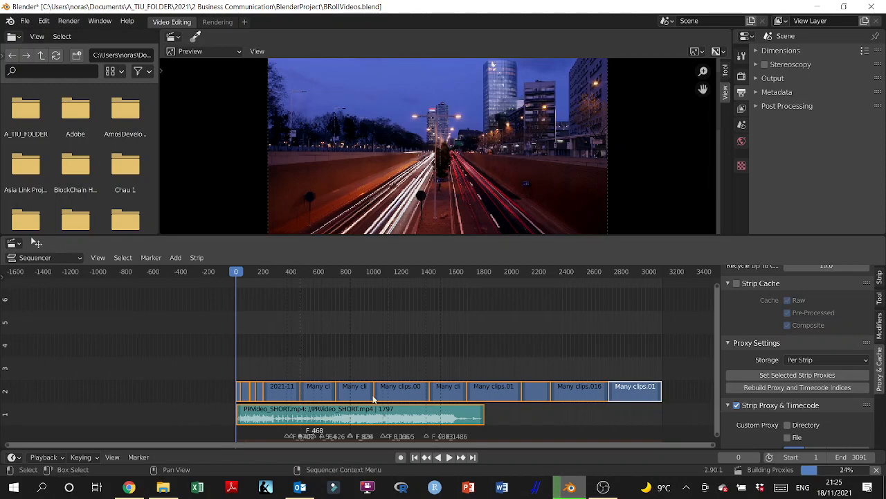
# Step: Enable Strip Proxy & Timecode for the first video strip on channel 2 and rebuild its proxy and timecode indices
pyautogui.click(238, 392)
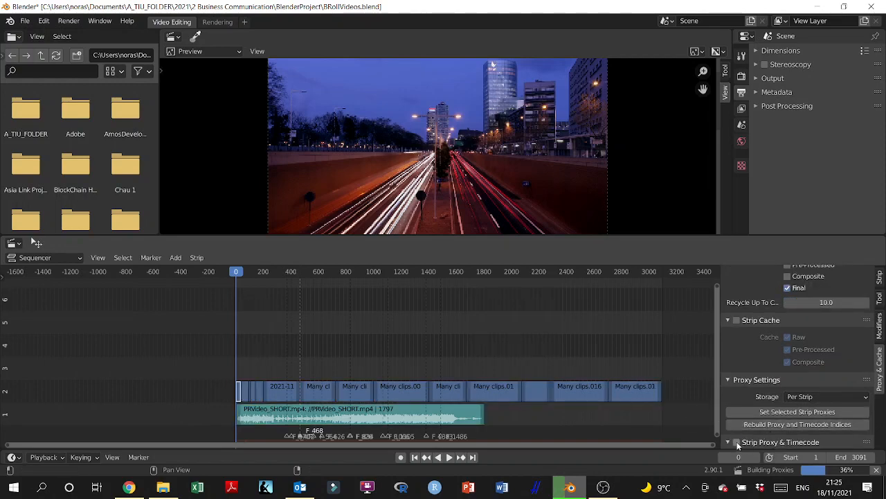
pyautogui.click(738, 443)
pyautogui.scroll(-1, 749, 443)
pyautogui.click(767, 388)
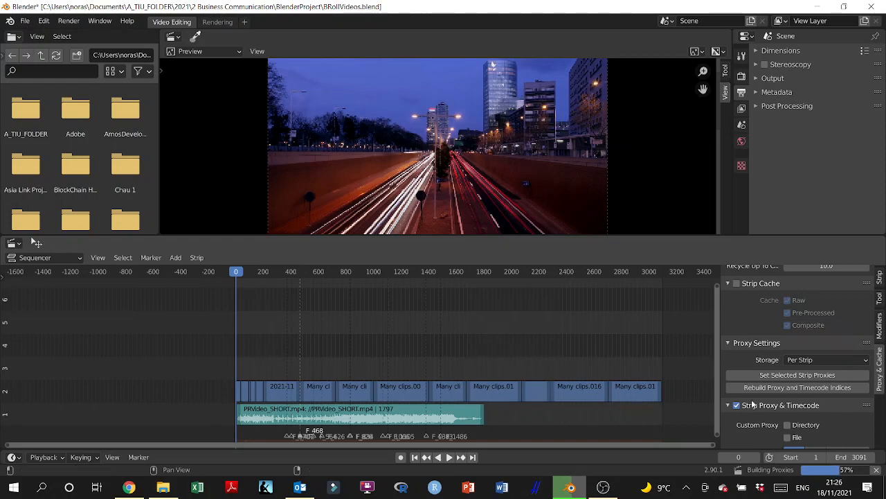
pyautogui.scroll(-1, 789, 420)
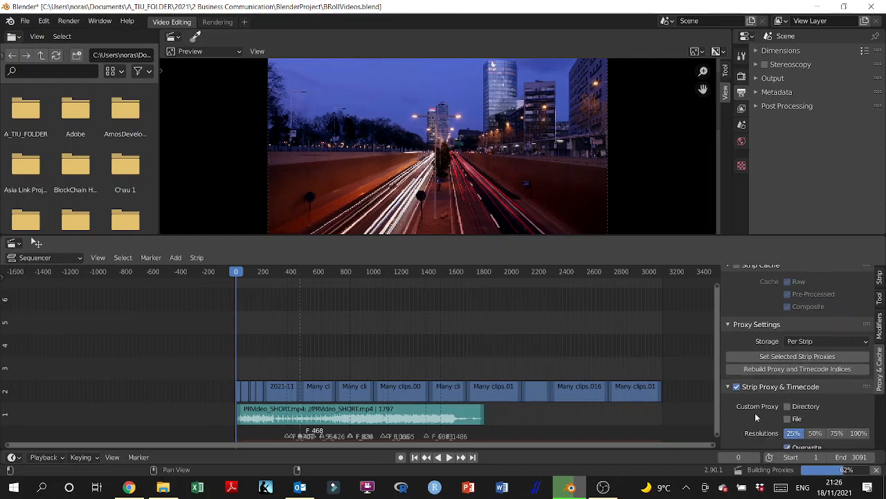
# Step: Enable Strip Proxy & Timecode for the second video strip on channel 2 and rebuild its proxy and timecode indices
pyautogui.scroll(1, 670, 408)
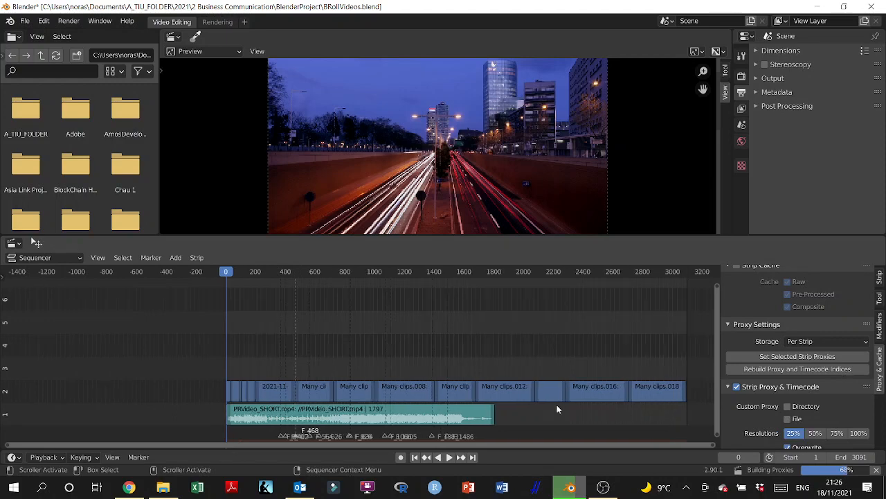
pyautogui.click(235, 393)
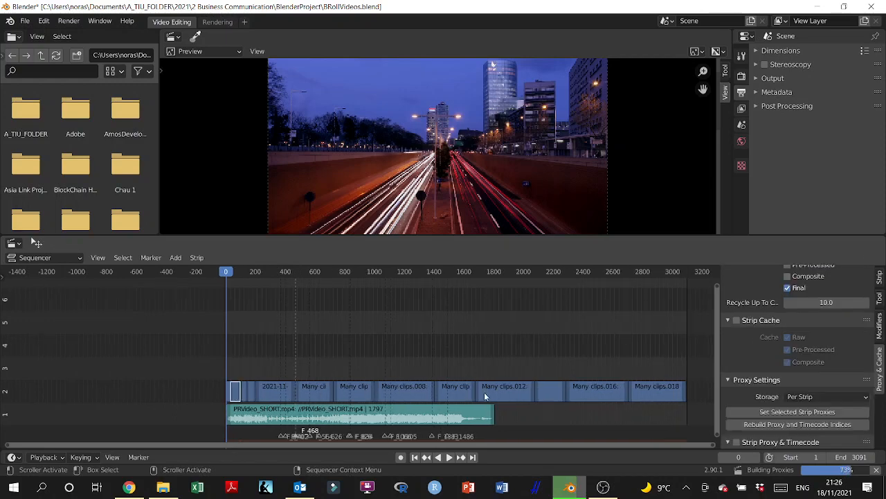
pyautogui.click(738, 443)
pyautogui.scroll(-2, 761, 415)
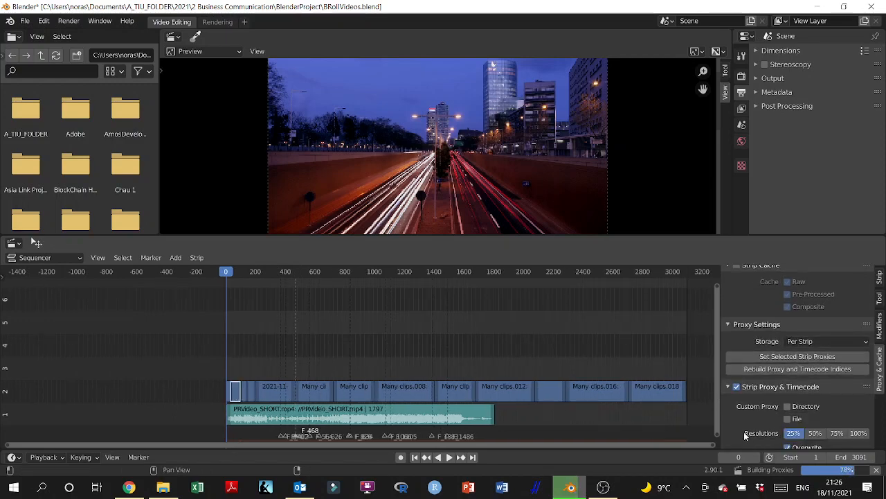
pyautogui.click(772, 369)
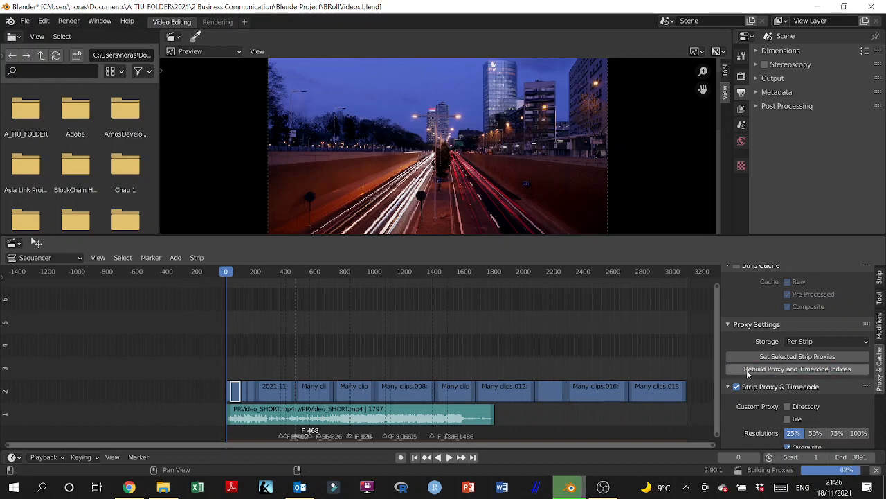
pyautogui.scroll(-2, 635, 374)
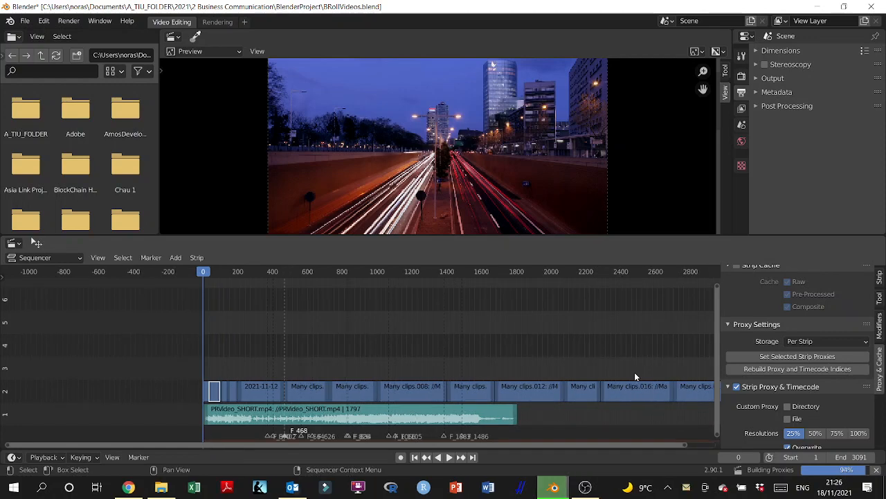
pyautogui.scroll(1, 291, 377)
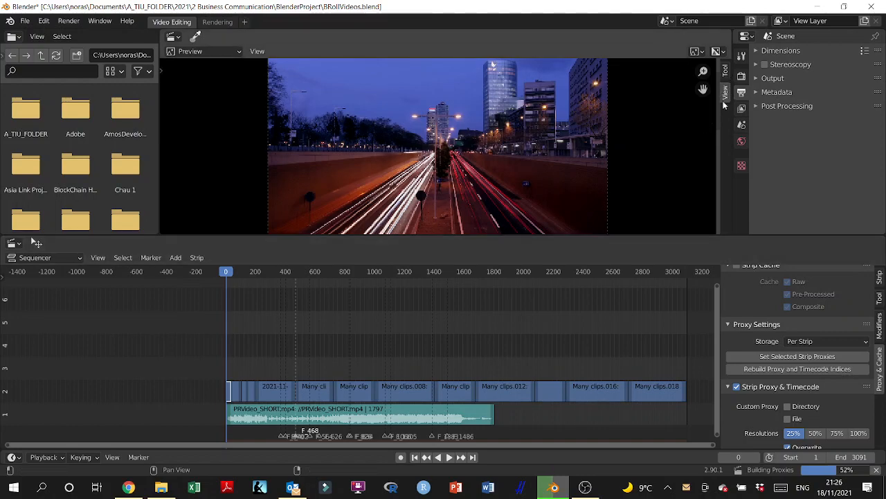
# Step: Widen the preview's view settings and try the No display proxy render size before restoring Proxy size 25%
pyautogui.moveTo(717, 124); pyautogui.dragTo(579, 143)
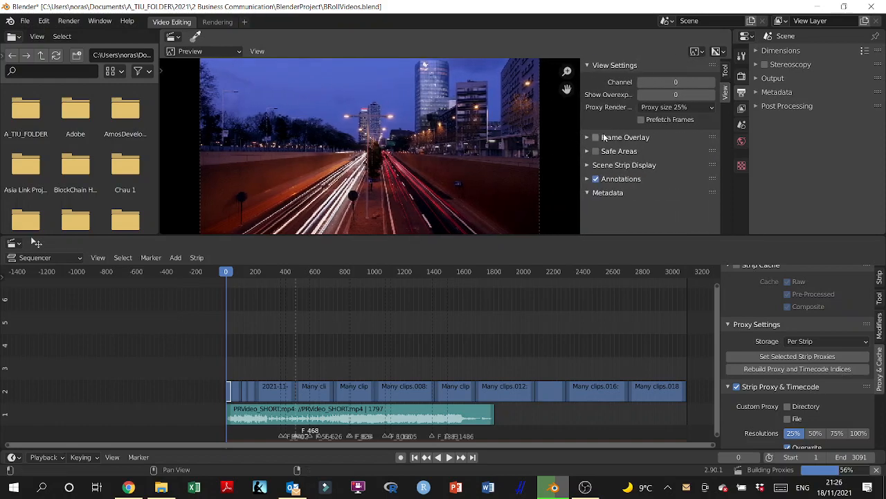
pyautogui.click(711, 108)
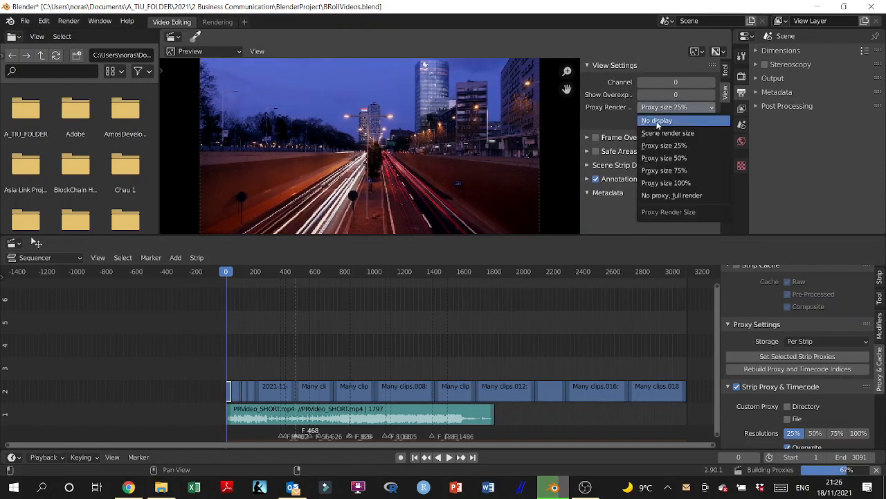
pyautogui.click(657, 122)
pyautogui.click(669, 108)
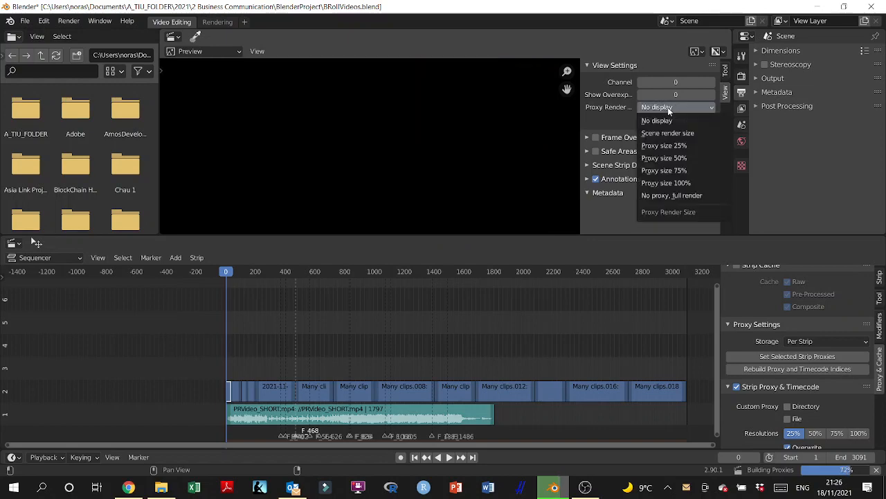
pyautogui.click(671, 144)
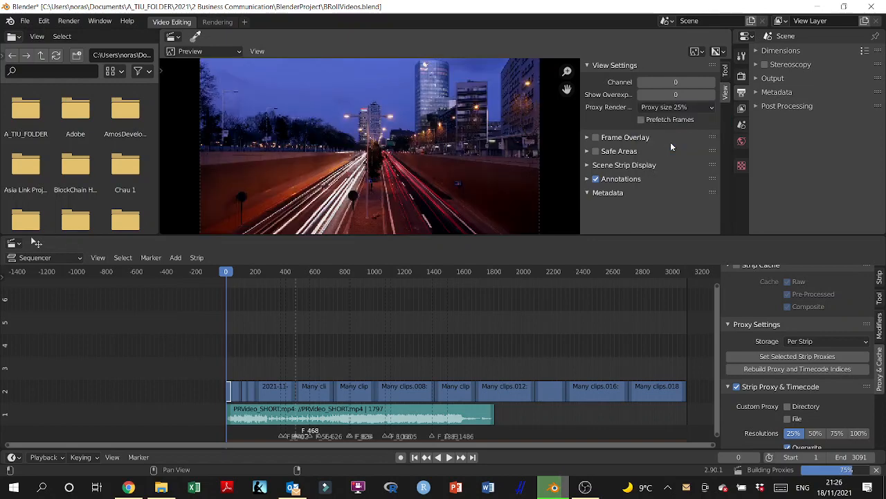
pyautogui.click(713, 110)
pyautogui.click(713, 109)
# Step: Try No proxy, full render as the preview's proxy render size, restore Proxy size 25%, and narrow the view settings
pyautogui.click(712, 107)
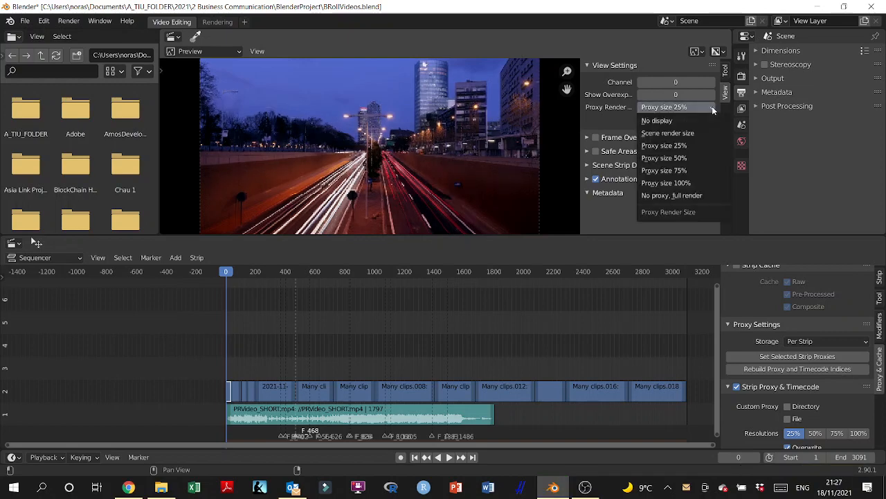
pyautogui.click(702, 196)
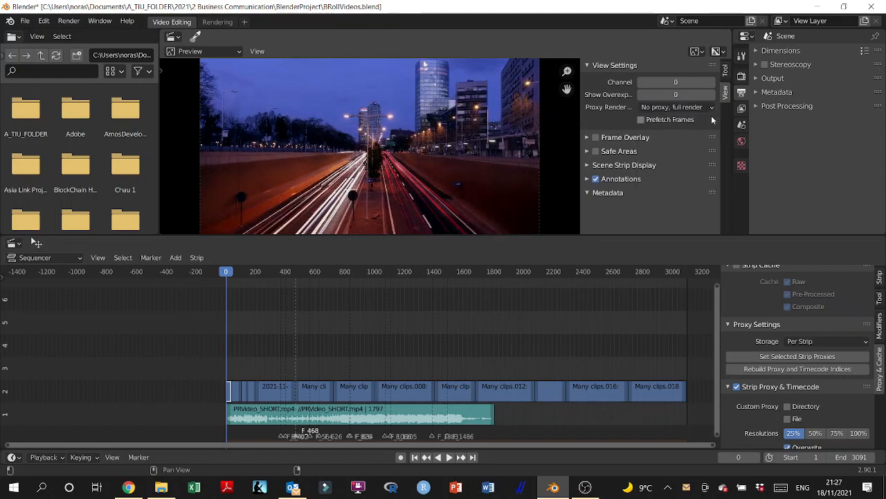
pyautogui.click(711, 109)
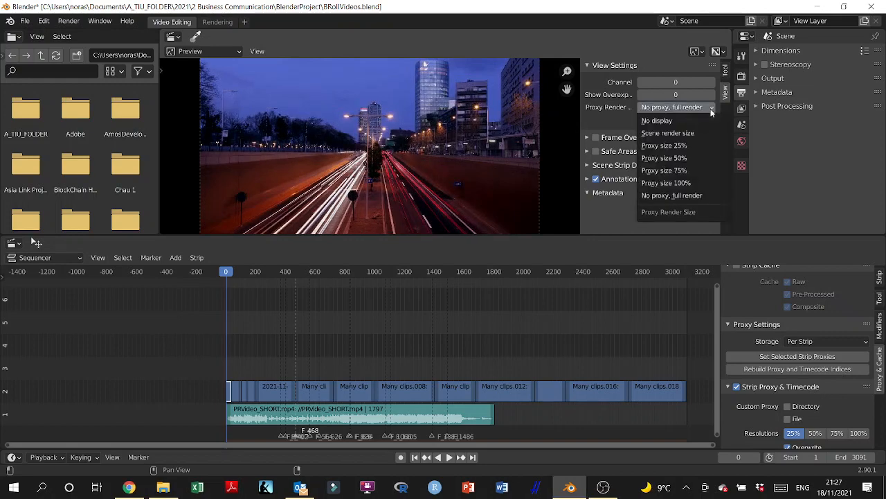
pyautogui.click(696, 145)
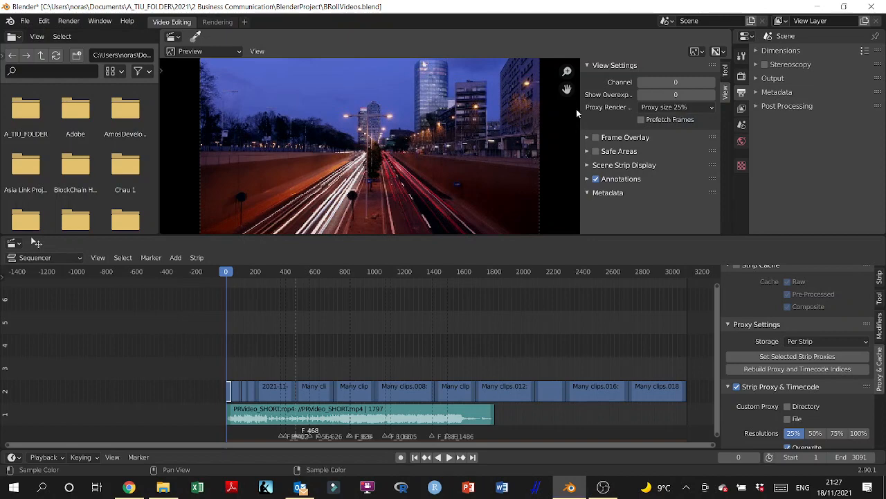
pyautogui.moveTo(580, 118); pyautogui.dragTo(686, 151)
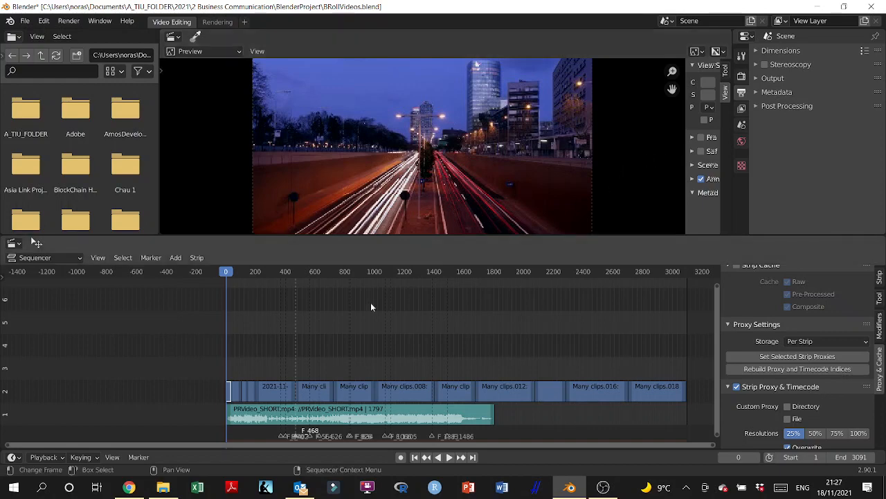
# Step: Select the short video strip starting near frame 100 on channel 2 and play the sequence from frame 0 to frame 94
pyautogui.click(243, 394)
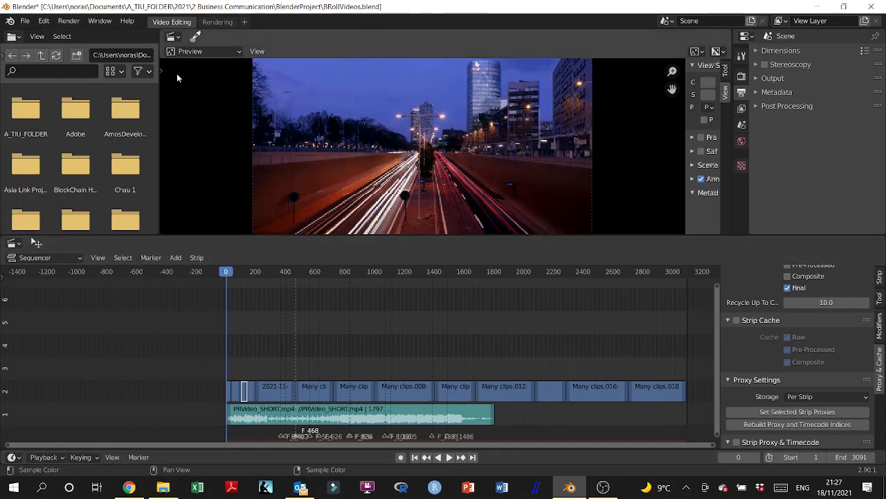
pyautogui.click(449, 458)
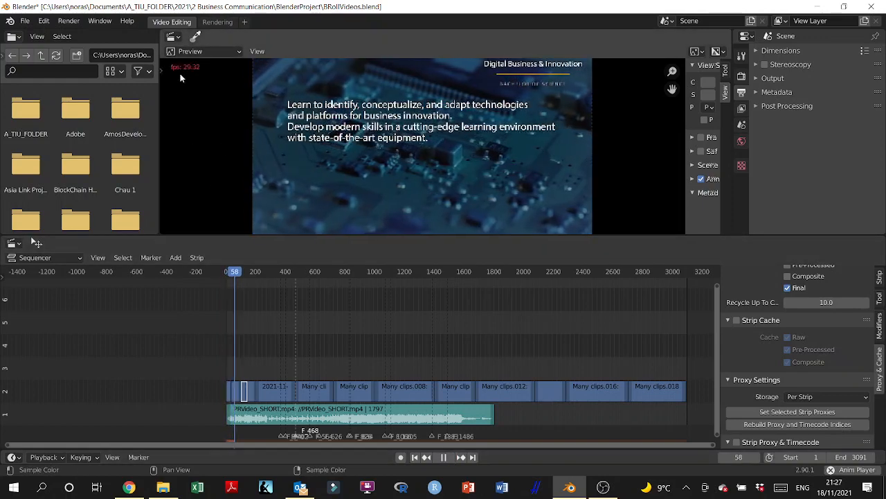
pyautogui.click(445, 457)
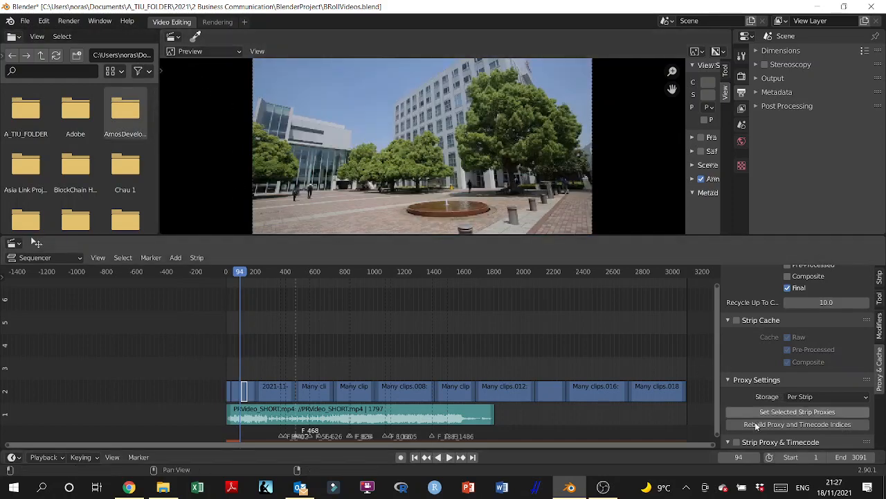
# Step: Enable Strip Proxy & Timecode for the selected short strip and rebuild its proxy and timecode indices
pyautogui.click(737, 443)
pyautogui.scroll(-2, 753, 434)
pyautogui.scroll(-1, 767, 418)
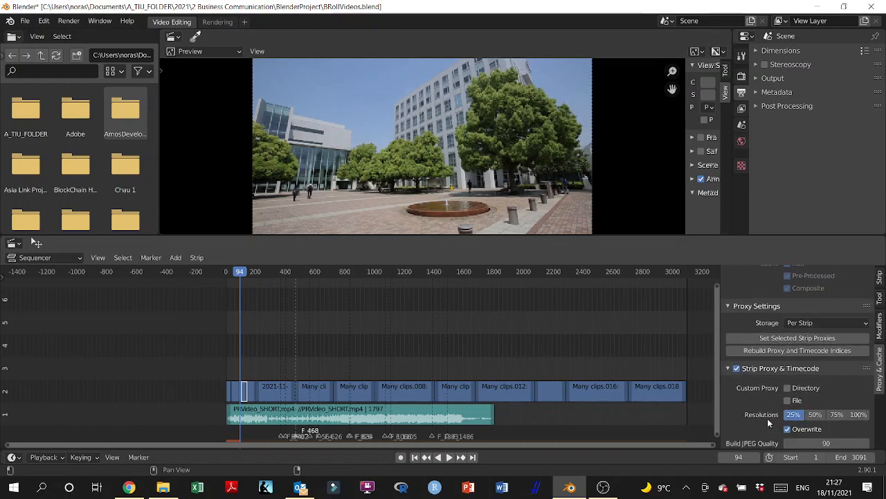
pyautogui.click(764, 350)
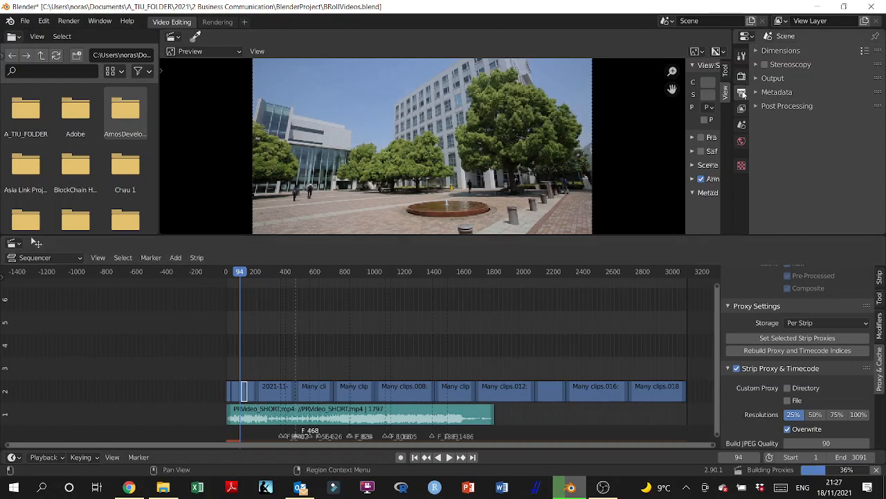
# Step: Hide the preview's sidebar and look through the scene's render properties before returning to its output properties
pyautogui.press('n')
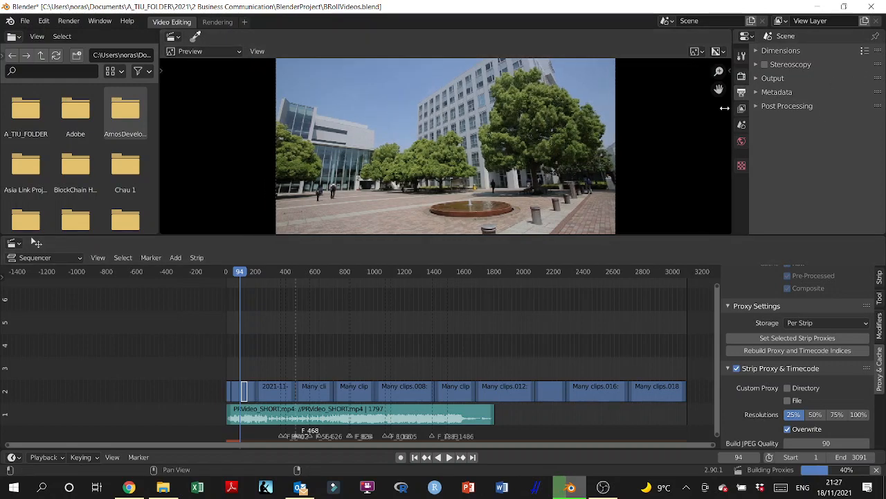
pyautogui.click(742, 76)
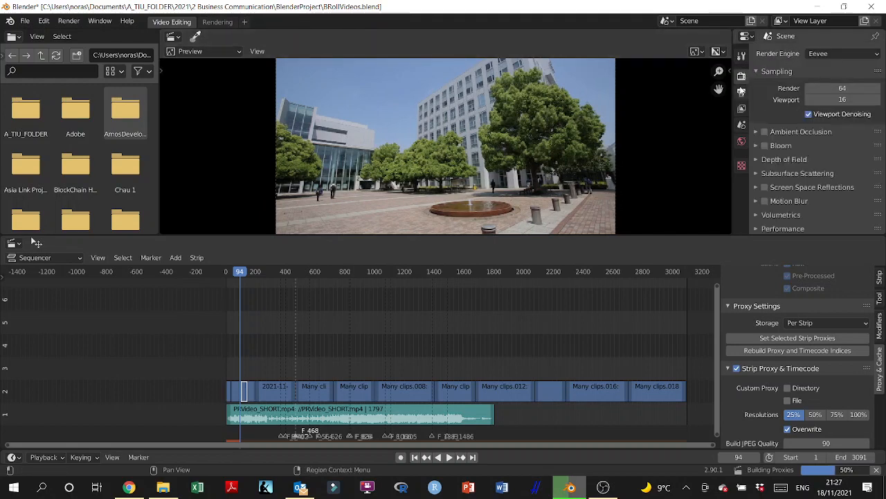
pyautogui.click(741, 93)
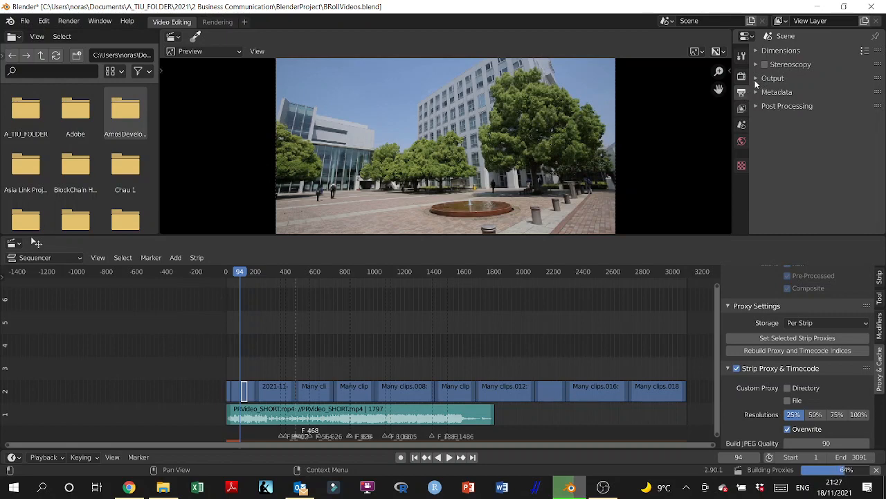
# Step: Set the scene's output file format to FFmpeg video
pyautogui.click(754, 79)
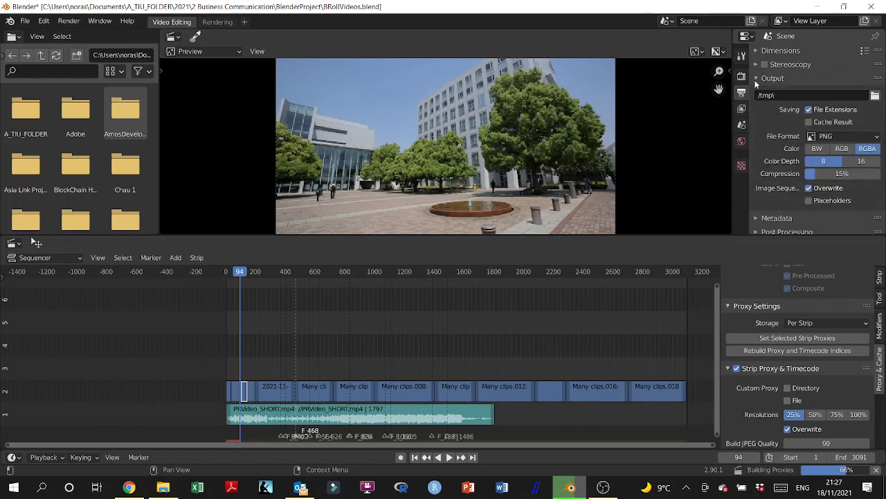
pyautogui.click(819, 133)
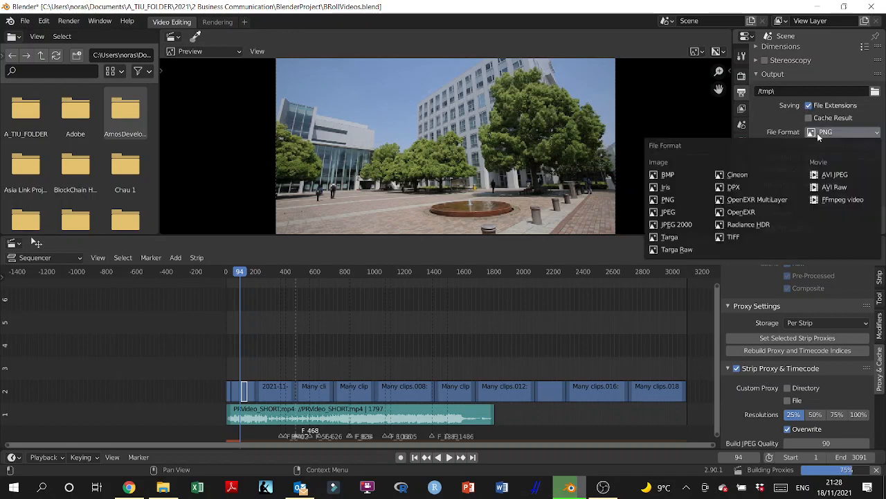
pyautogui.click(837, 200)
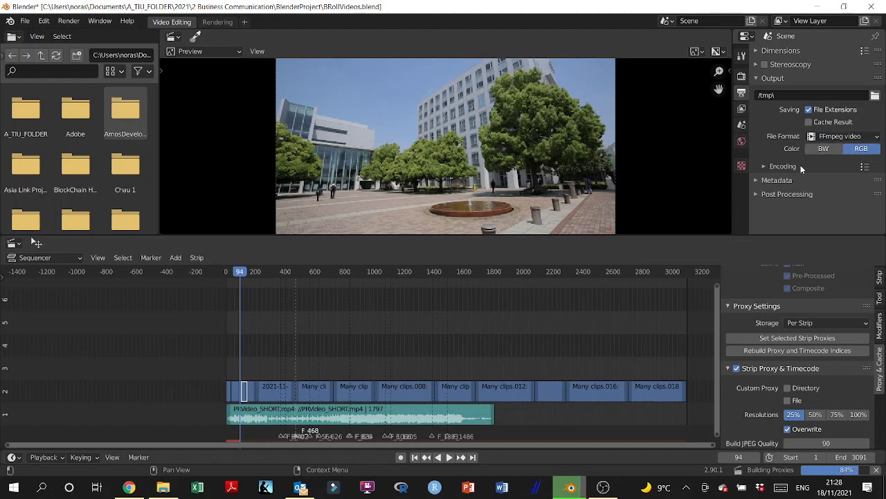
# Step: Expand the encoding settings, set the container to MPEG-4, and collapse the Video encoding section
pyautogui.click(768, 167)
pyautogui.scroll(-2, 764, 166)
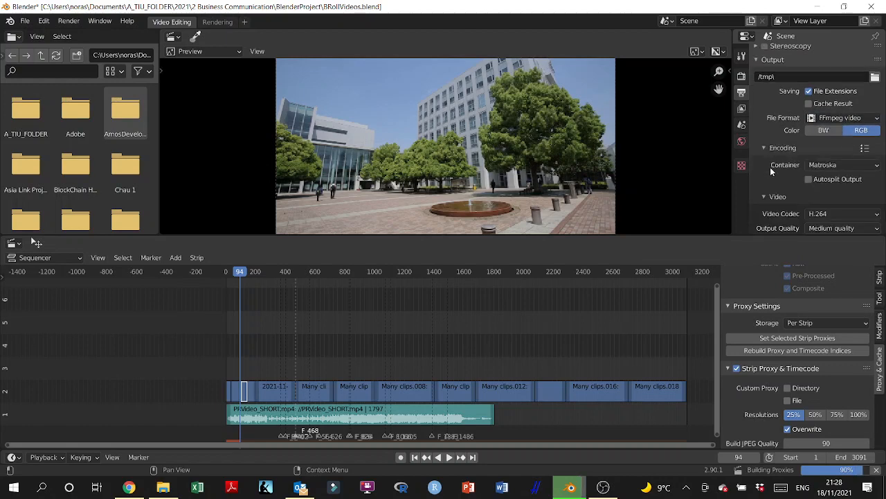
pyautogui.click(877, 147)
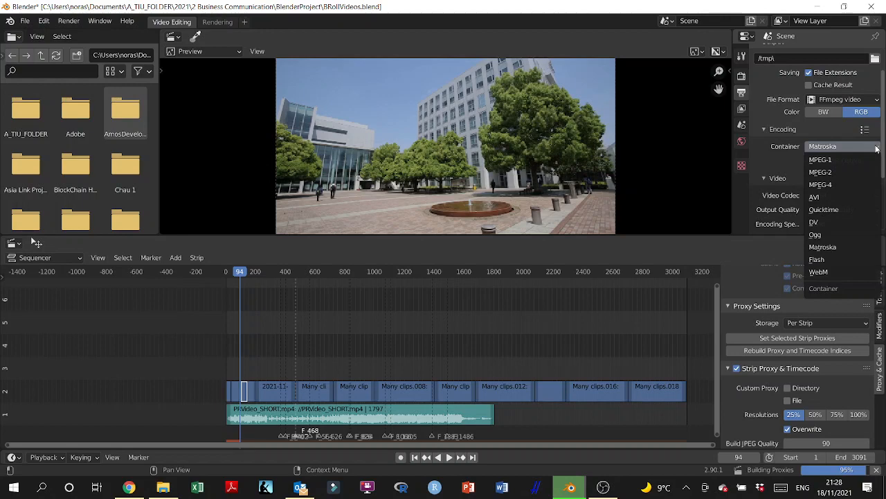
pyautogui.click(831, 188)
pyautogui.click(832, 191)
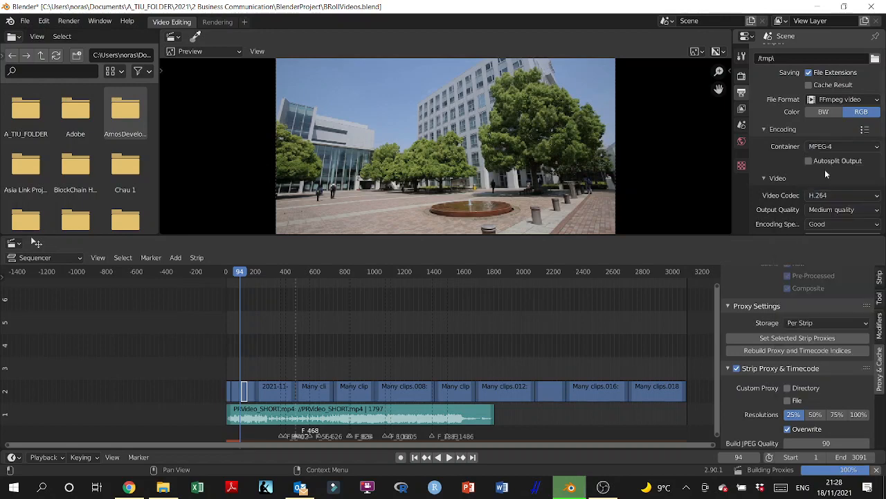
pyautogui.click(827, 179)
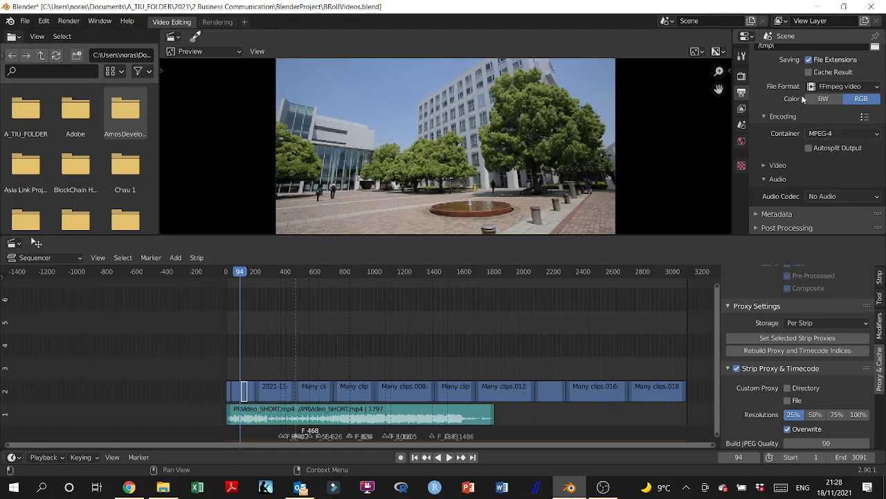
# Step: Reselect FFmpeg video as the output file format and set the encoding container to MPEG-4 again
pyautogui.scroll(1, 786, 87)
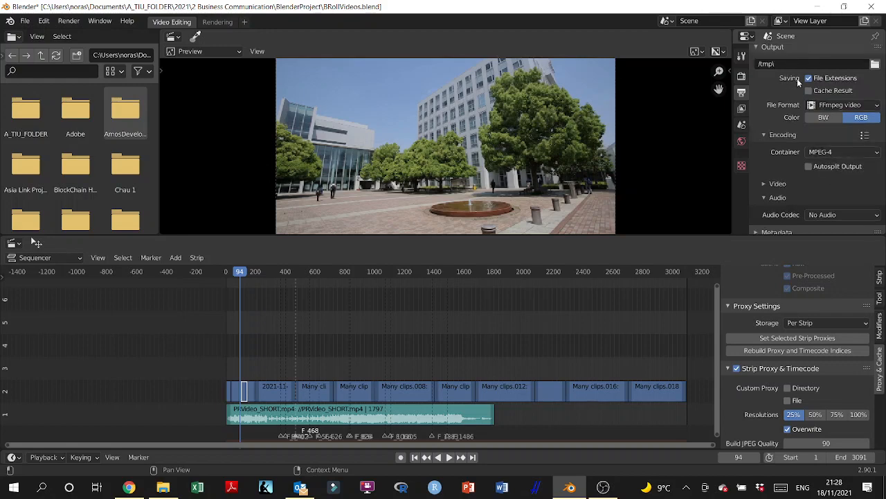
pyautogui.click(841, 104)
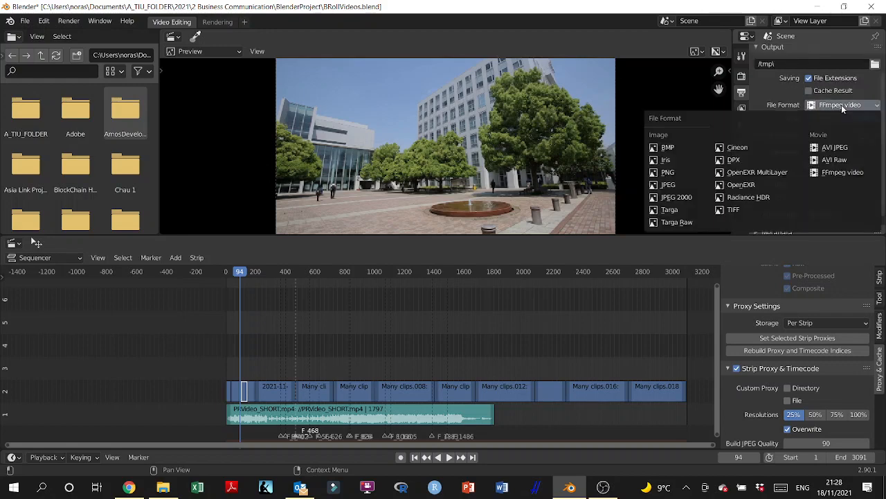
pyautogui.click(845, 174)
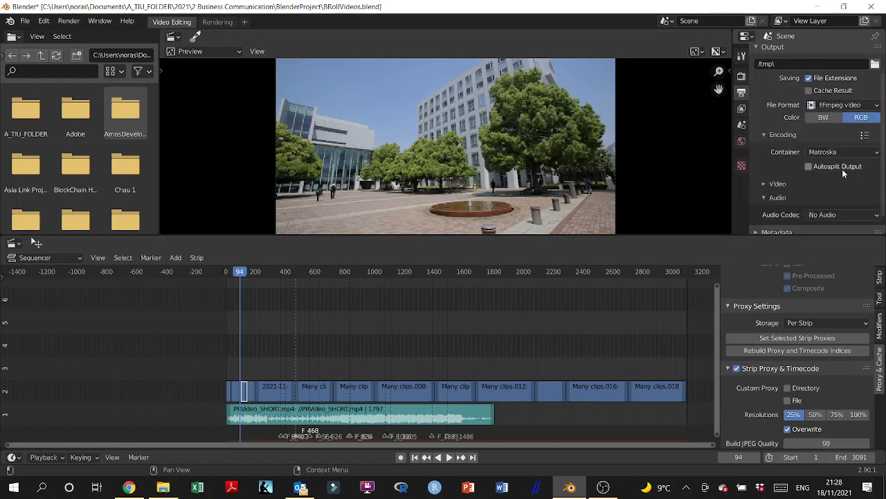
pyautogui.scroll(-1, 811, 176)
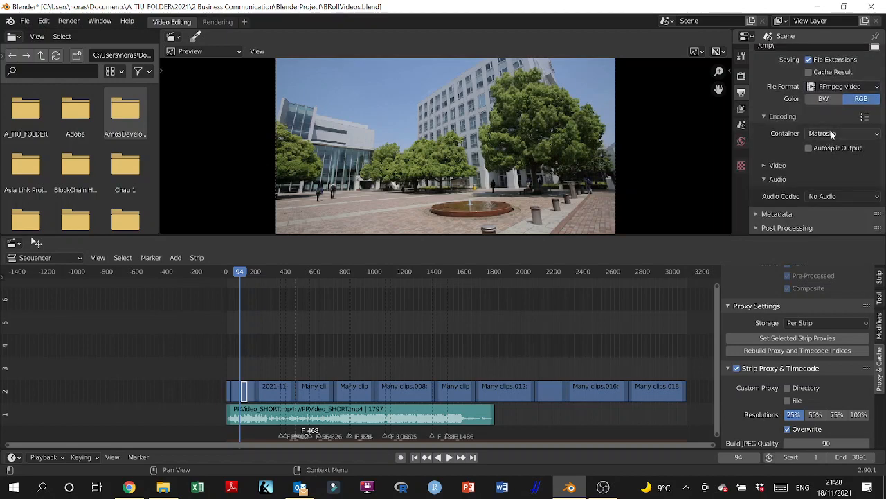
pyautogui.click(831, 133)
pyautogui.click(829, 172)
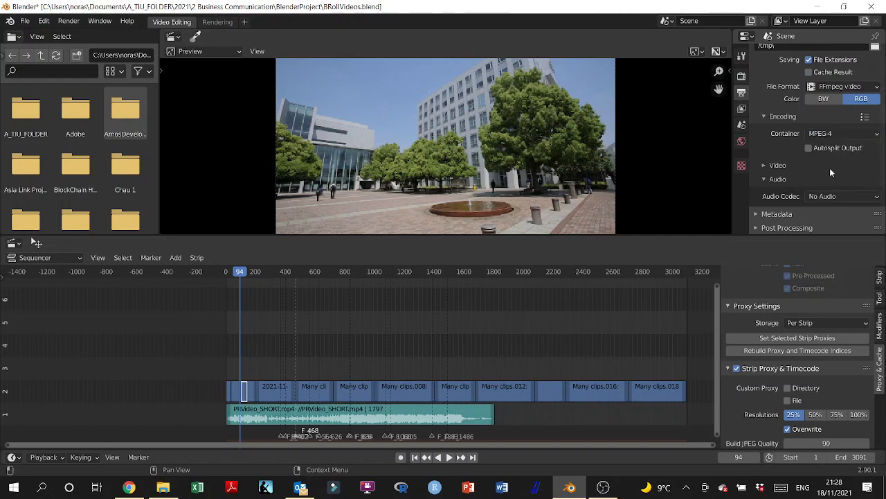
# Step: Expand the Video encoding section and set the output quality to High quality
pyautogui.click(767, 165)
pyautogui.scroll(-1, 791, 165)
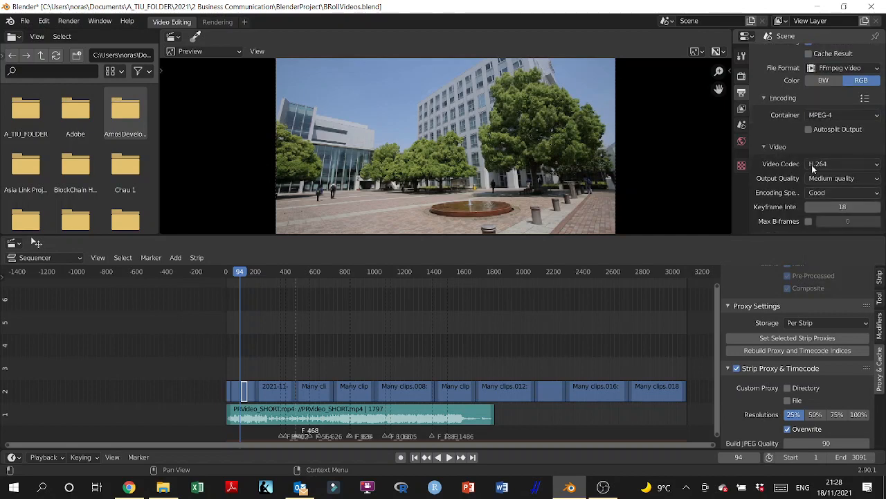
pyautogui.click(855, 178)
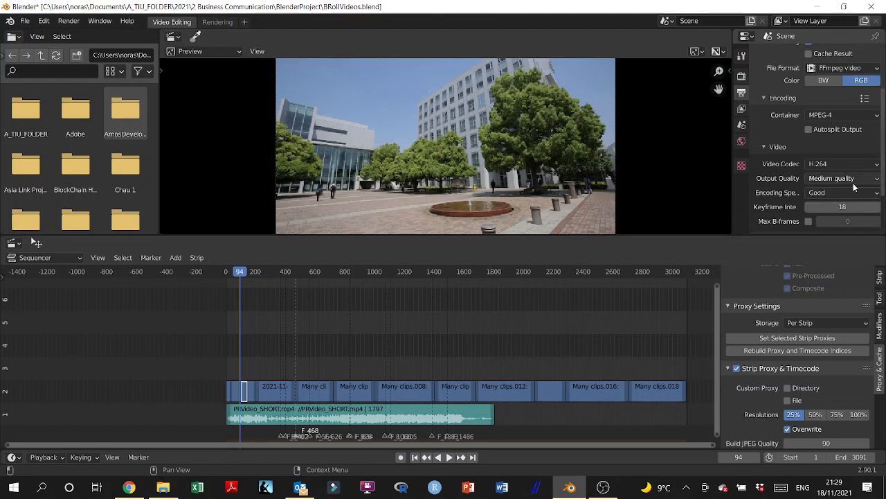
pyautogui.scroll(-1, 817, 180)
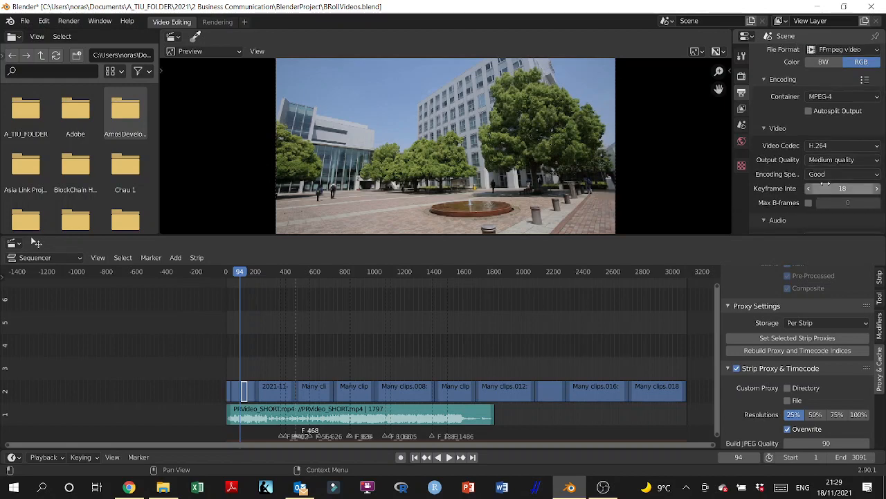
pyautogui.scroll(-1, 816, 186)
pyautogui.scroll(-1, 806, 190)
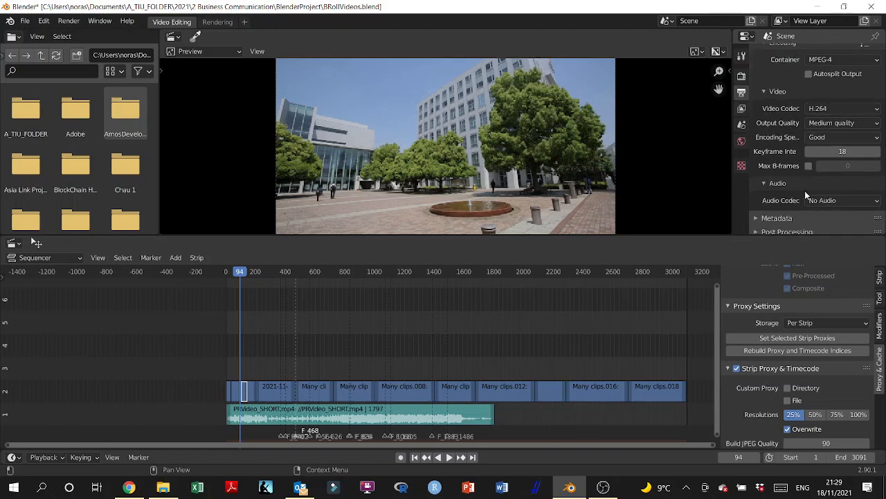
pyautogui.click(839, 200)
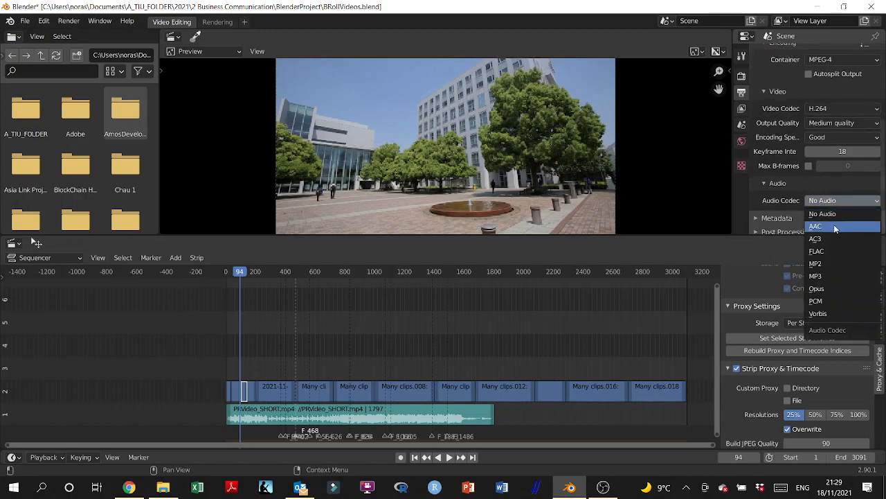
pyautogui.click(842, 216)
pyautogui.click(861, 125)
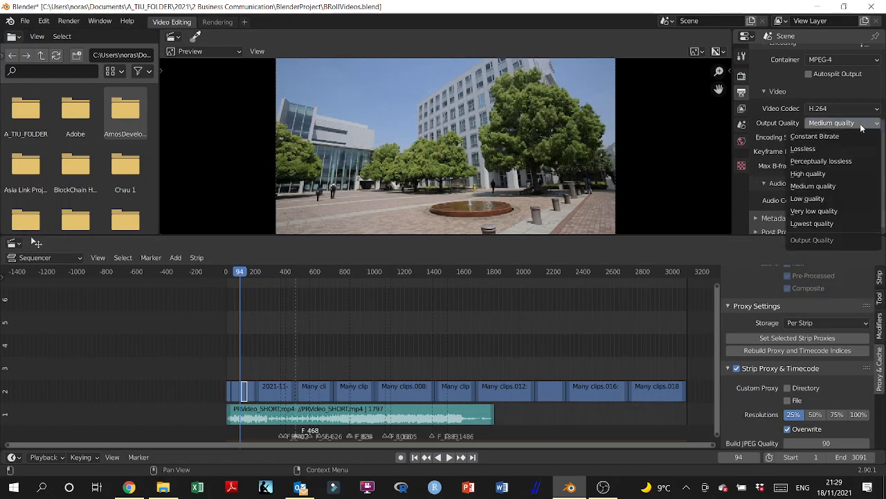
pyautogui.click(826, 173)
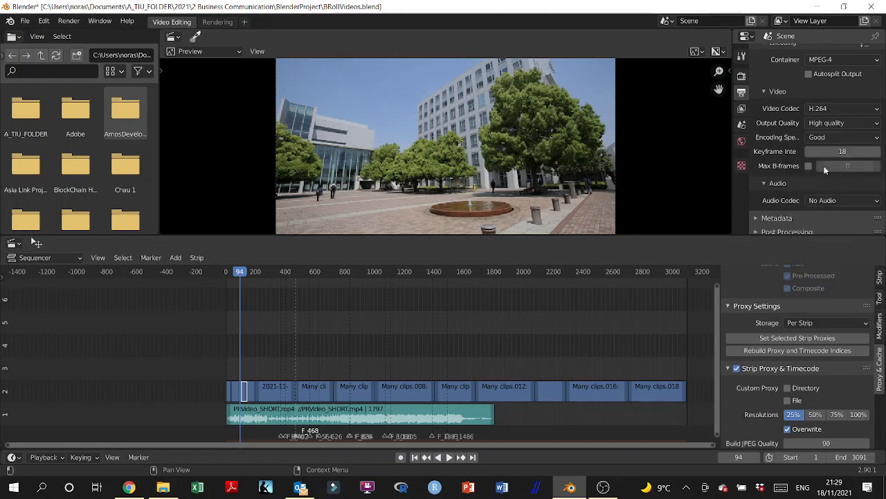
# Step: Set the output's audio codec to AAC and review the encoding settings
pyautogui.click(827, 200)
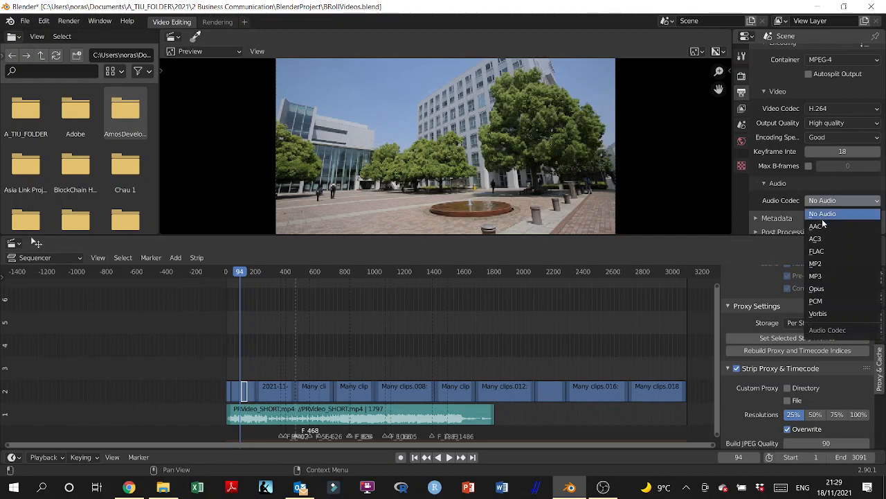
pyautogui.click(831, 226)
pyautogui.scroll(-2, 811, 186)
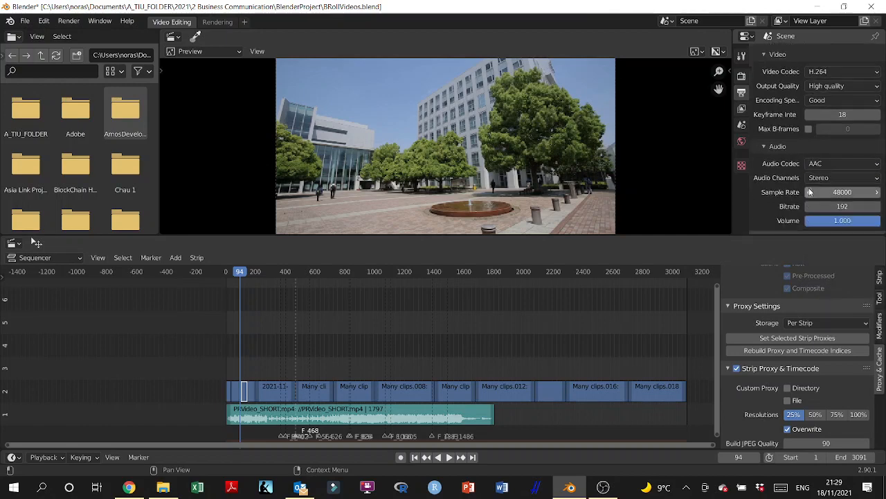
pyautogui.scroll(-1, 824, 164)
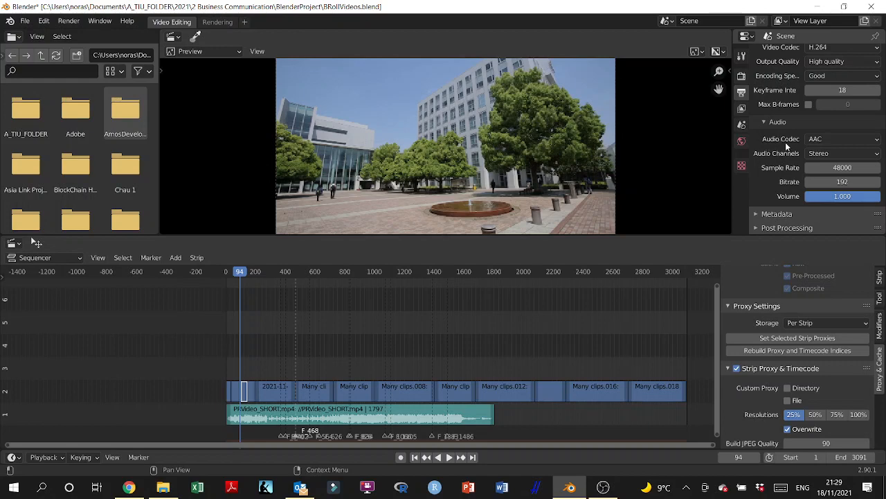
pyautogui.scroll(4, 782, 191)
pyautogui.scroll(4, 783, 181)
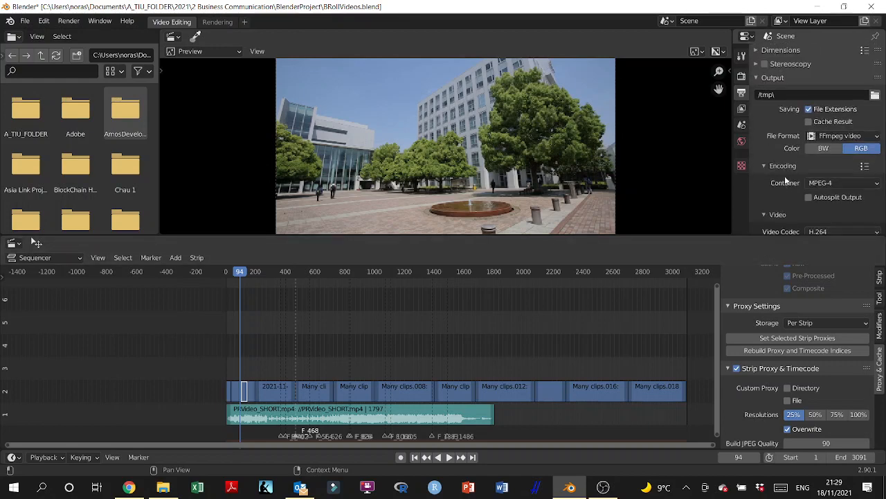
pyautogui.scroll(-2, 804, 85)
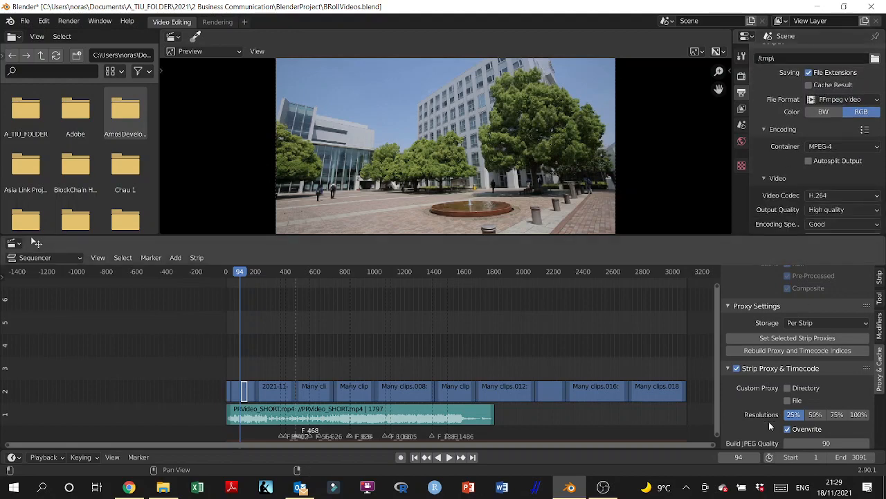
# Step: Enable Strip Proxy & Timecode for the short strip near frame 170 on channel 2 and rebuild its proxy and timecode indices
pyautogui.click(250, 391)
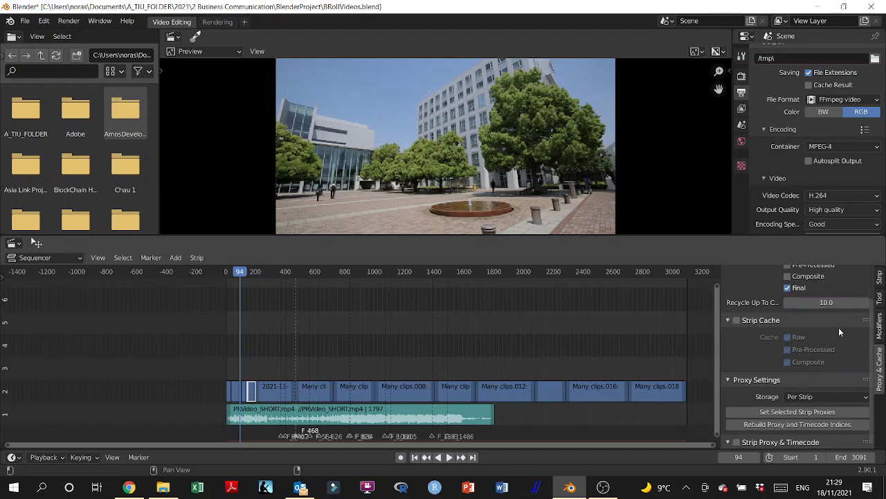
pyautogui.scroll(2, 883, 364)
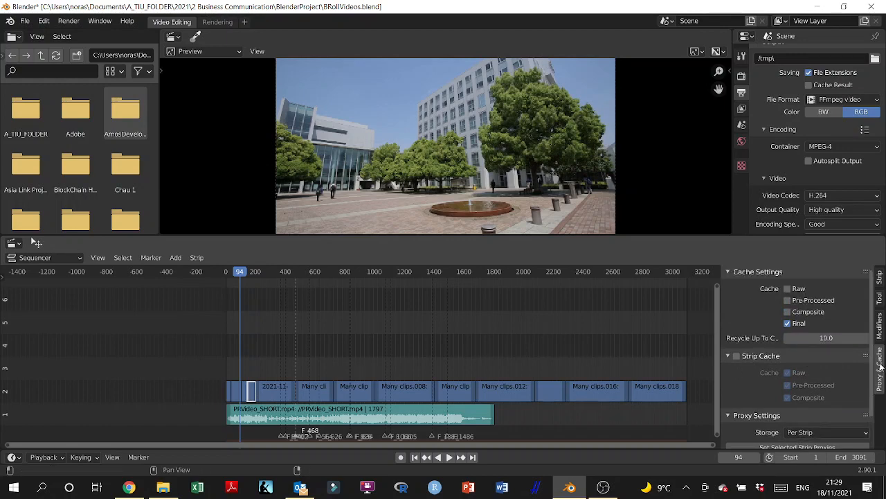
pyautogui.scroll(-2, 808, 366)
pyautogui.click(737, 443)
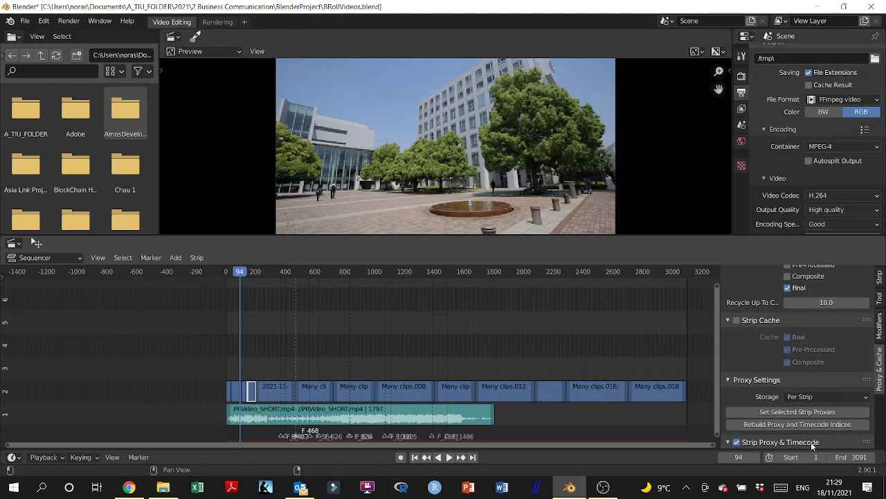
pyautogui.scroll(-5, 811, 442)
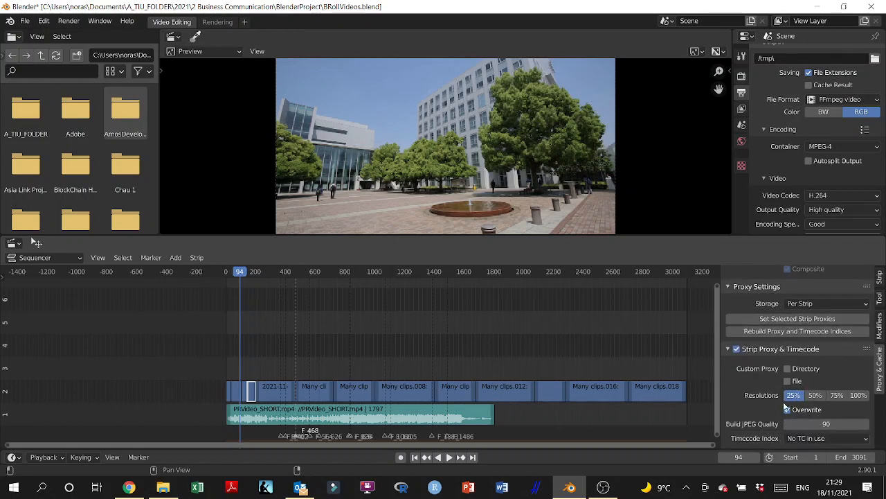
pyautogui.scroll(3, 787, 407)
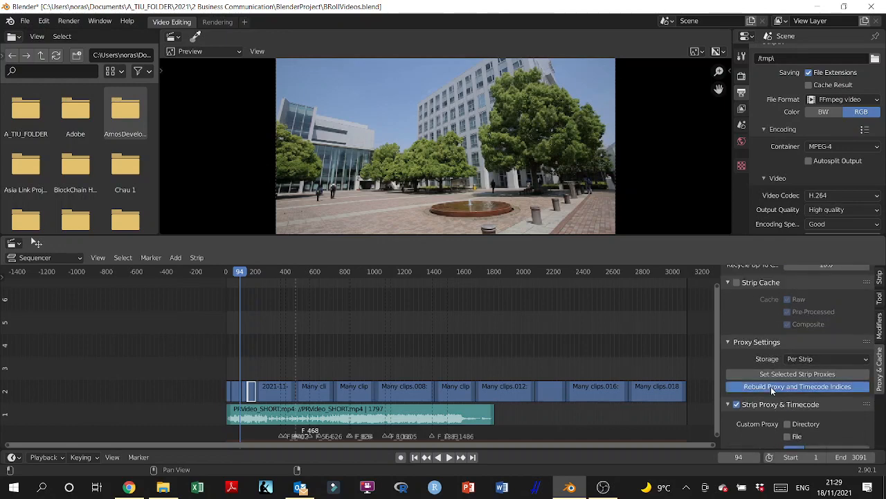
pyautogui.click(771, 388)
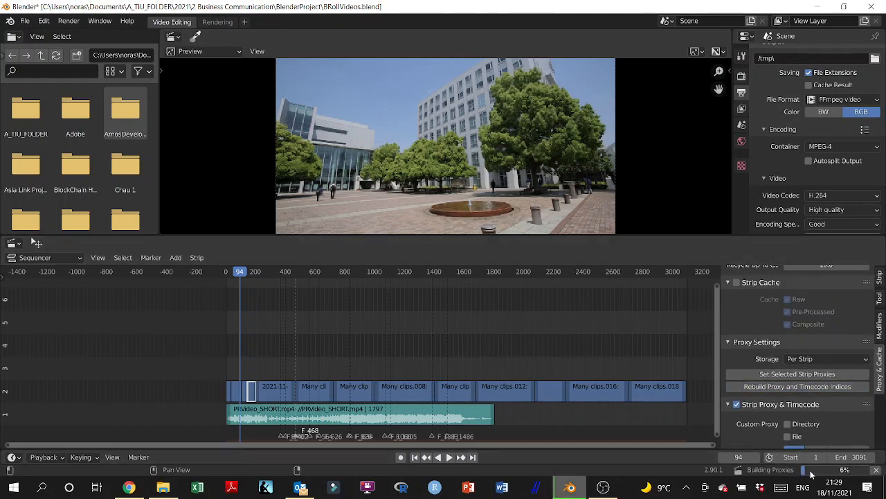